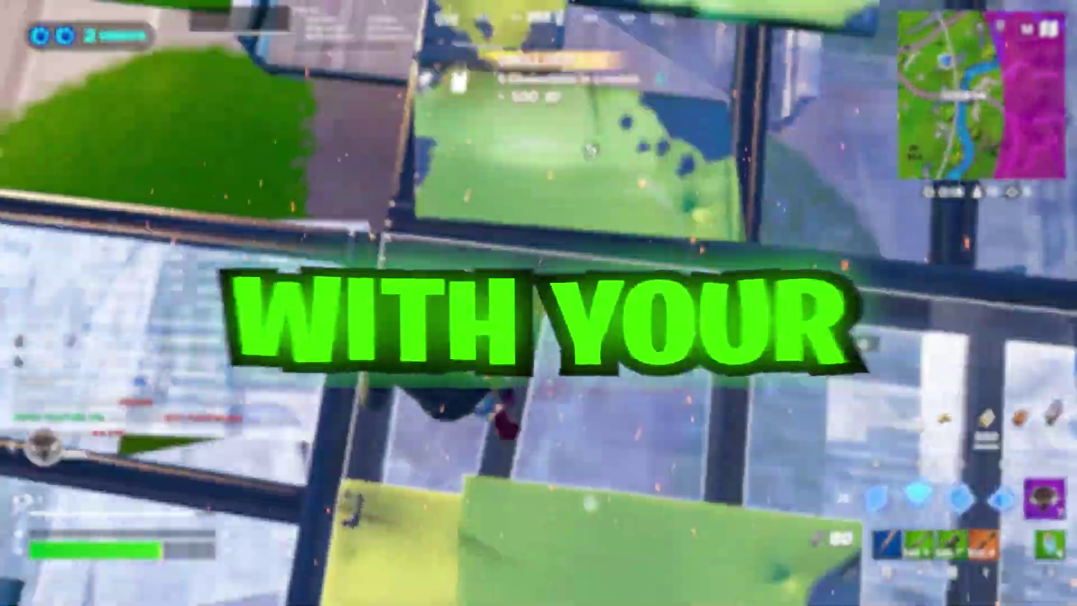
key("w")
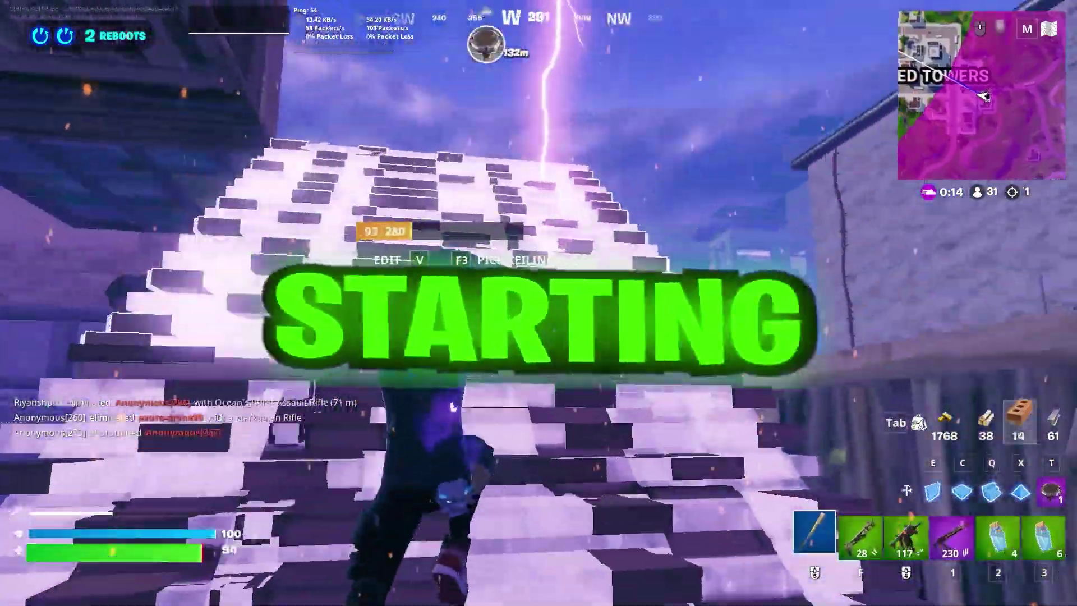
key("w")
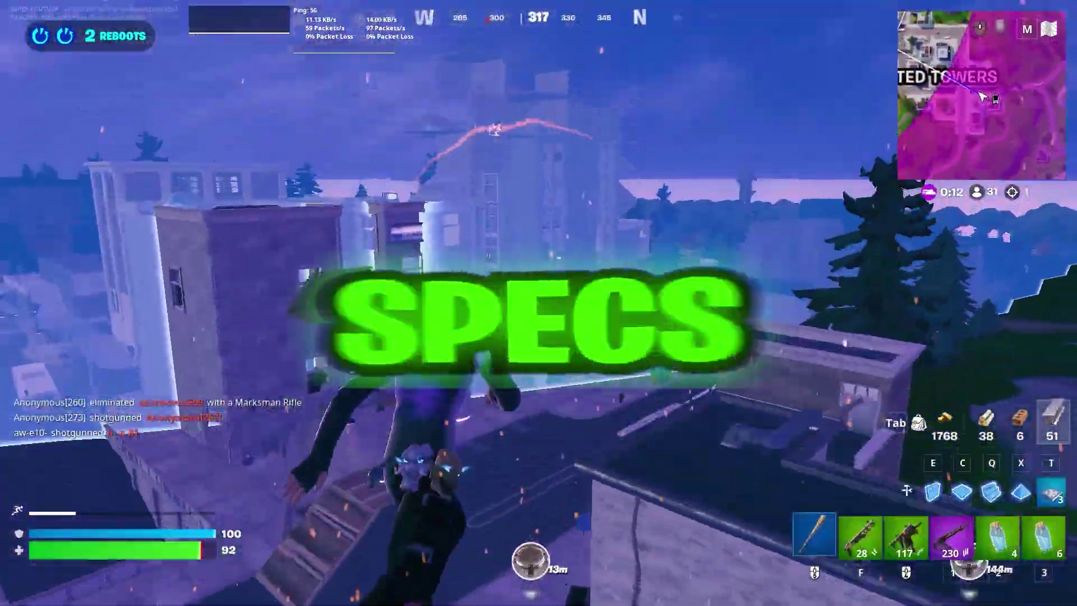
key("w")
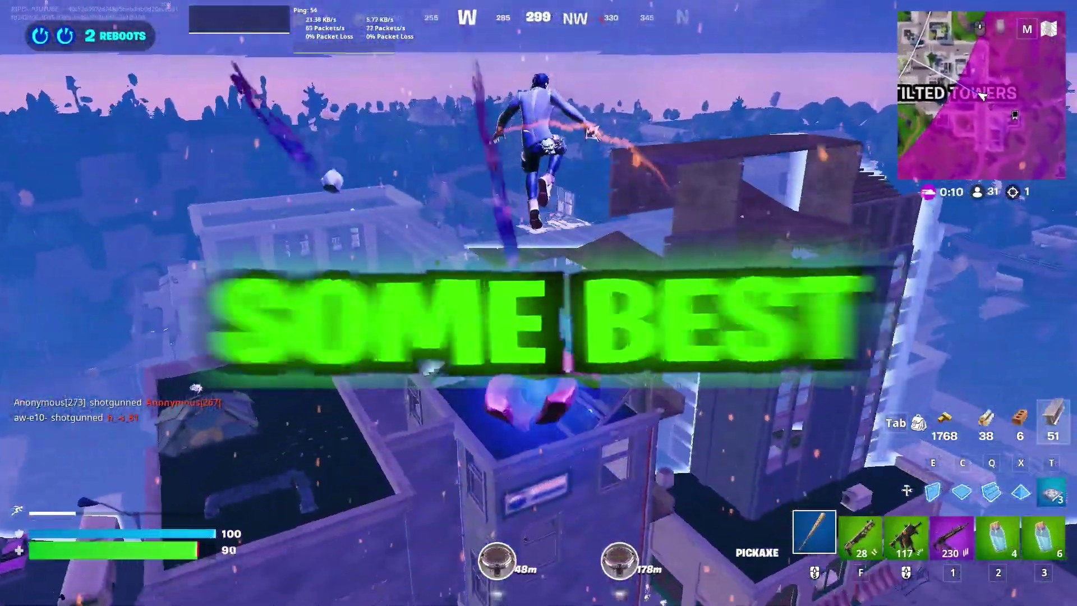
key("w")
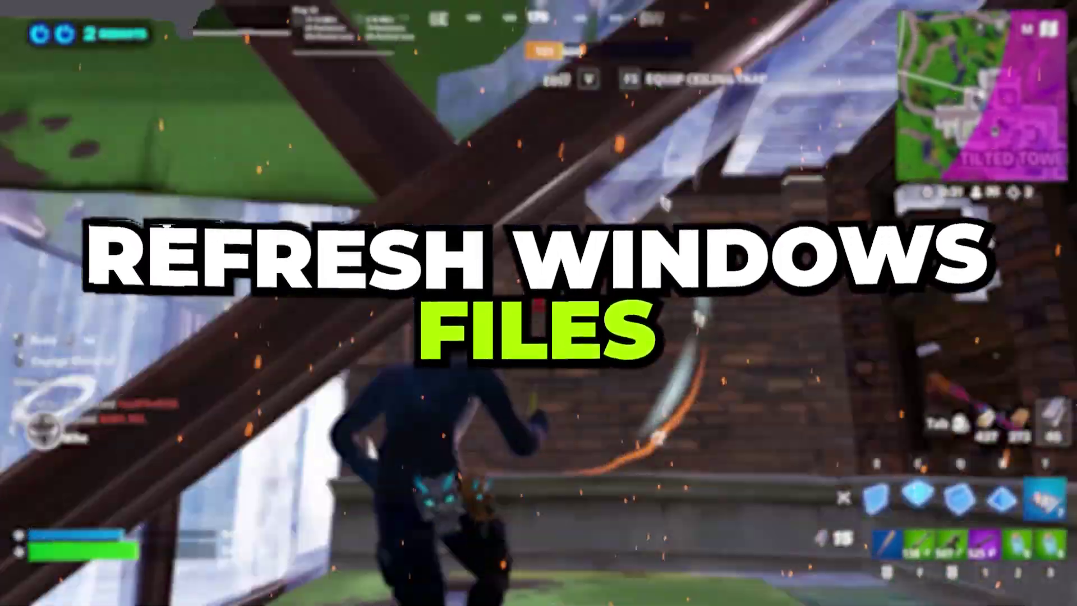
key("3")
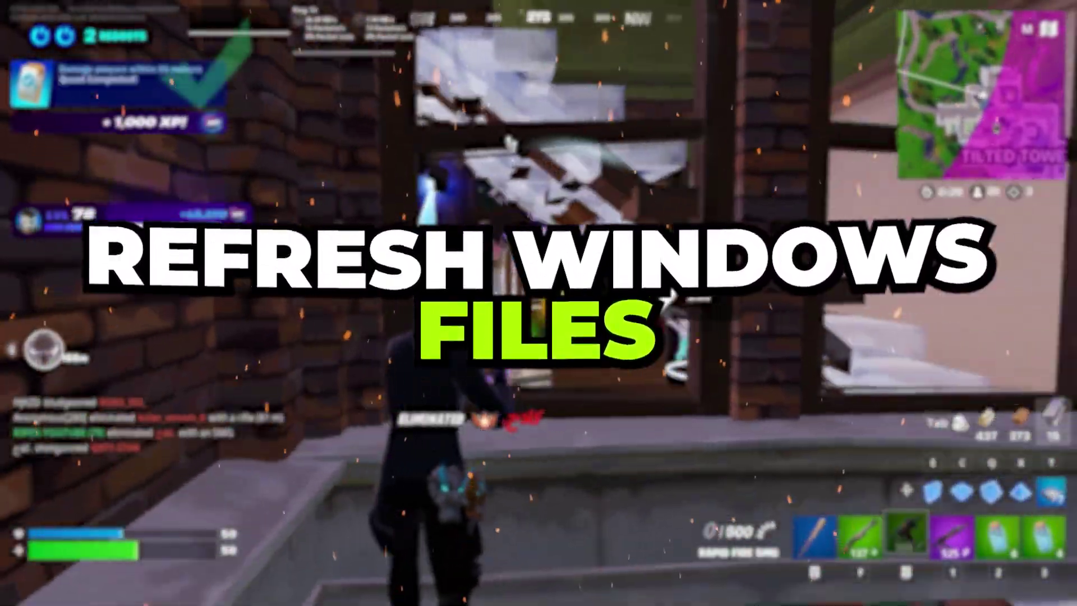
key("2")
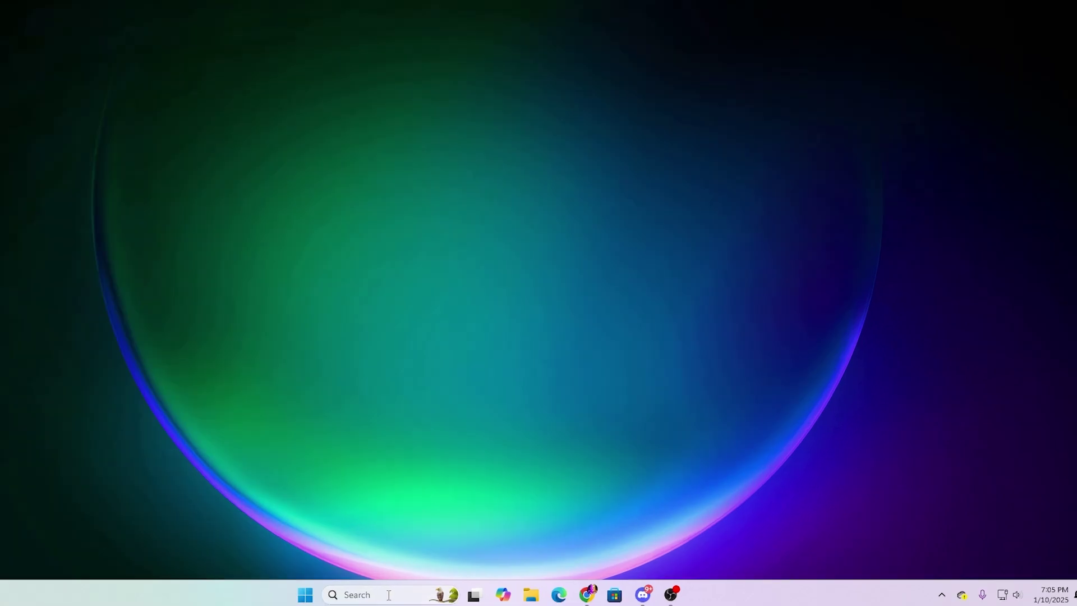
Search Windows for "temp", open the Delete temporary files setting and go to the Temporary files list for Local Disk (C:)
left_click(437, 592)
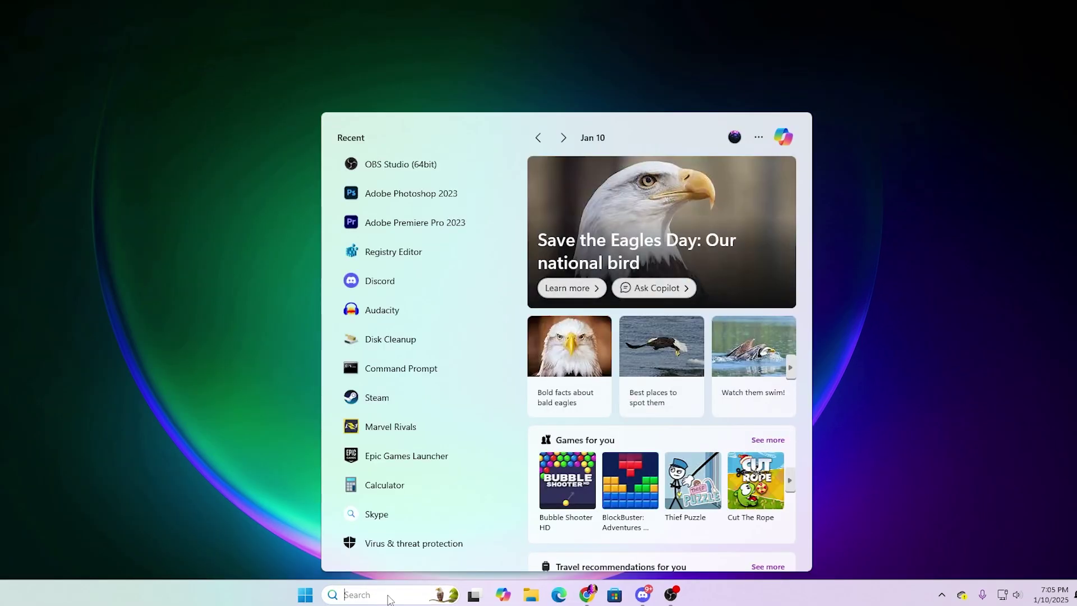
type("temp")
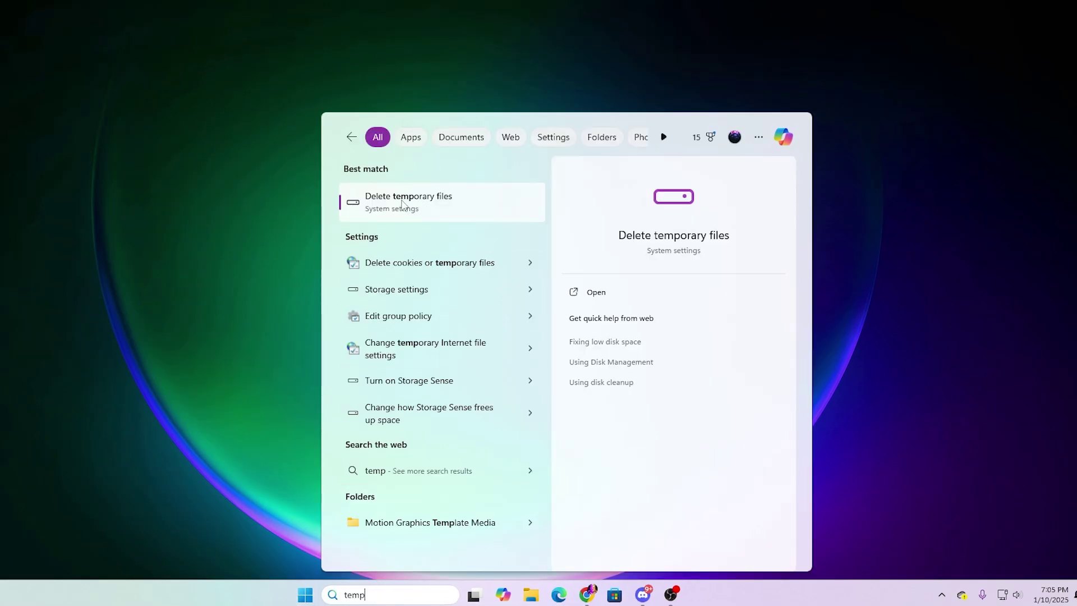
left_click(434, 209)
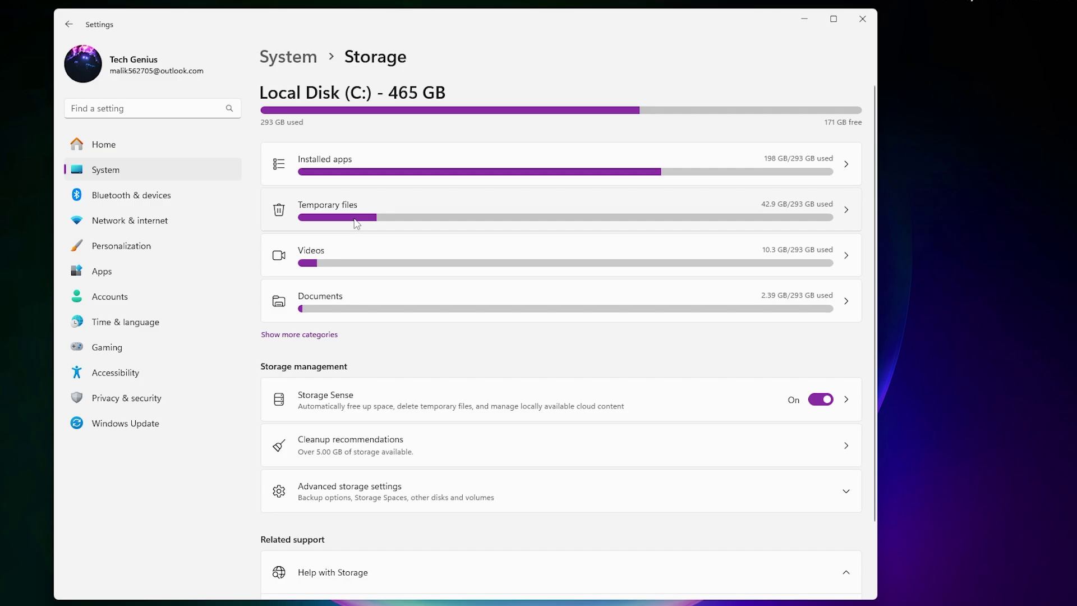
left_click(431, 209)
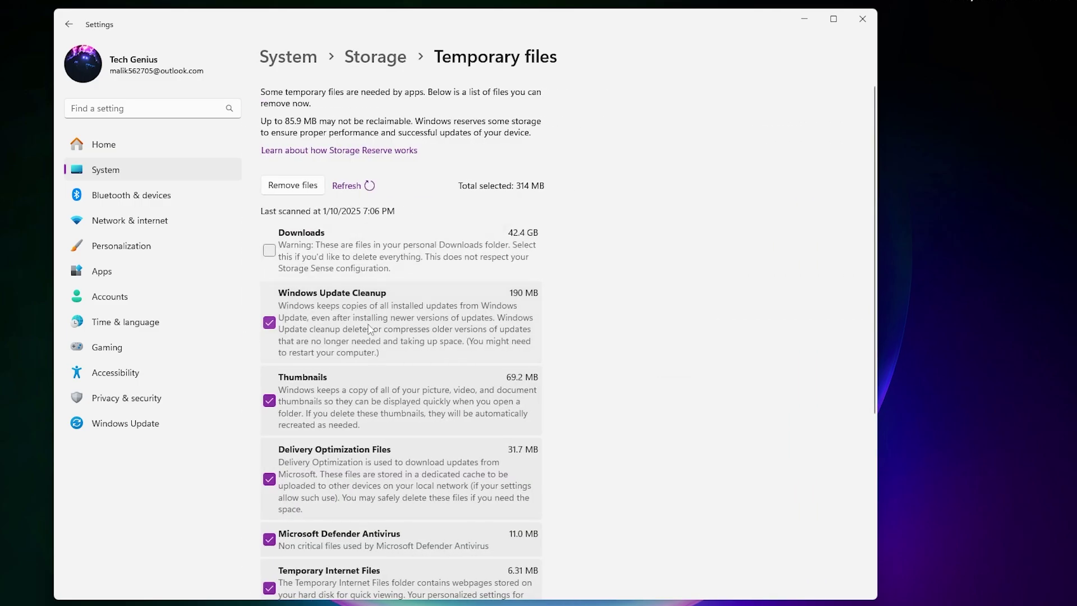
Review the temporary file categories and permanently remove the selected ones, leaving Downloads excluded
scroll(335, 264, "down", 3)
scroll(335, 265, "up", 1)
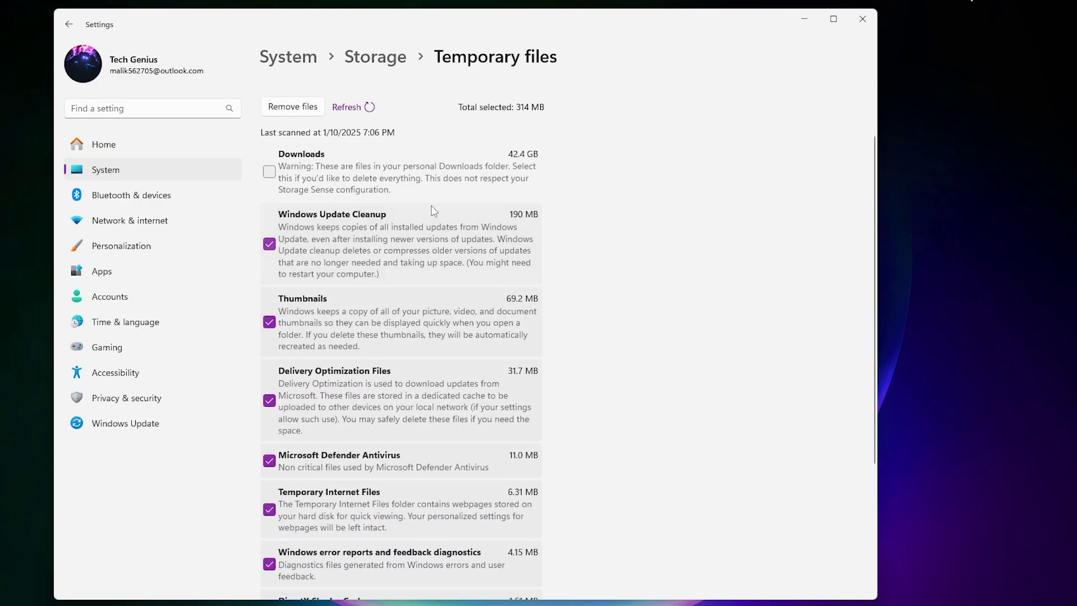
scroll(360, 311, "down", 2)
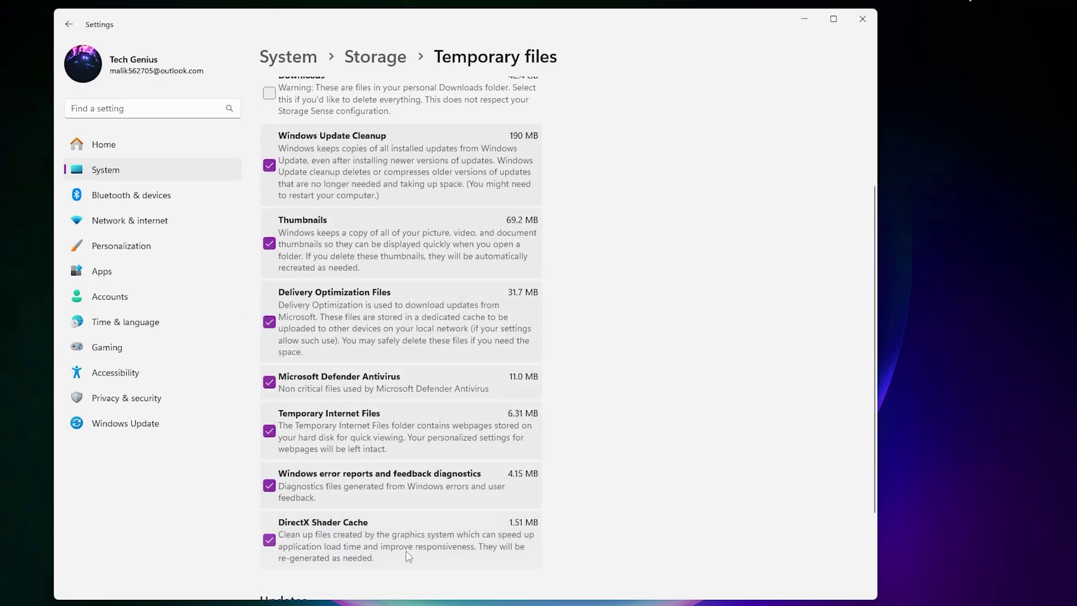
scroll(426, 466, "down", 2)
scroll(365, 392, "up", 5)
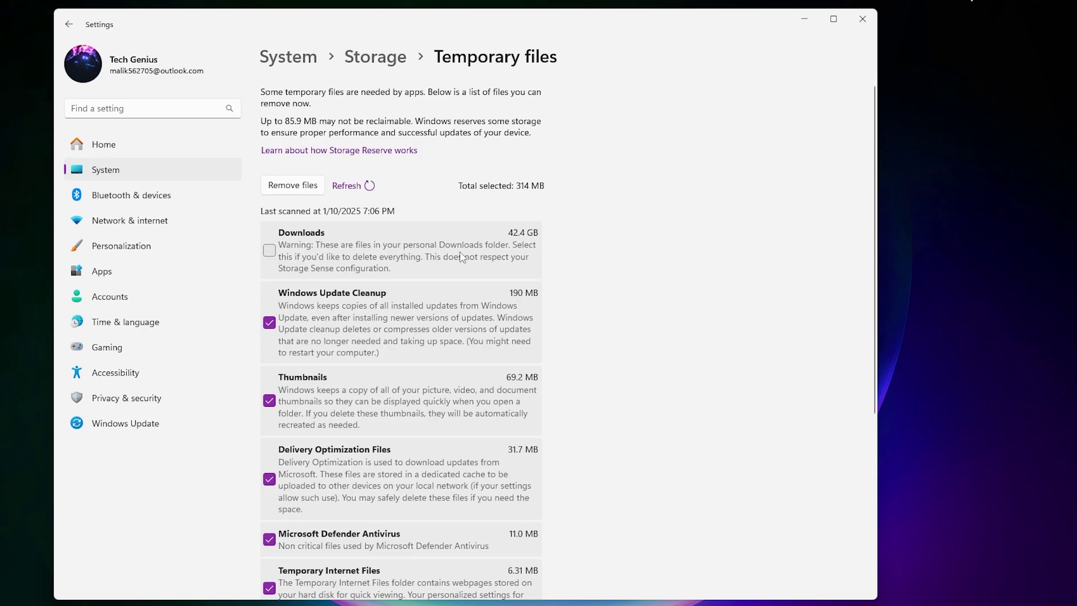
left_click(298, 189)
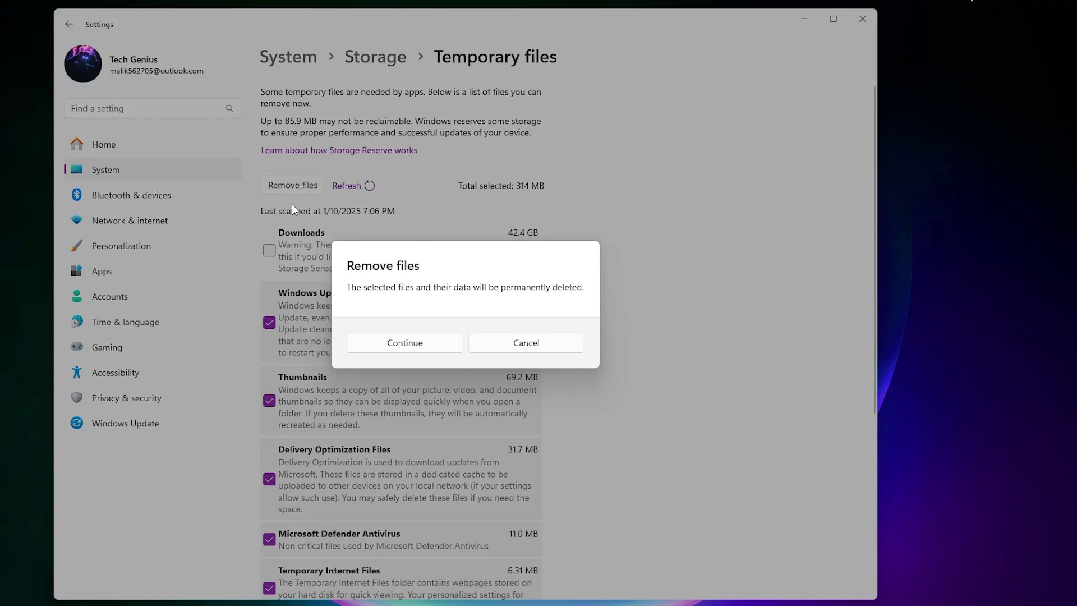
left_click(397, 336)
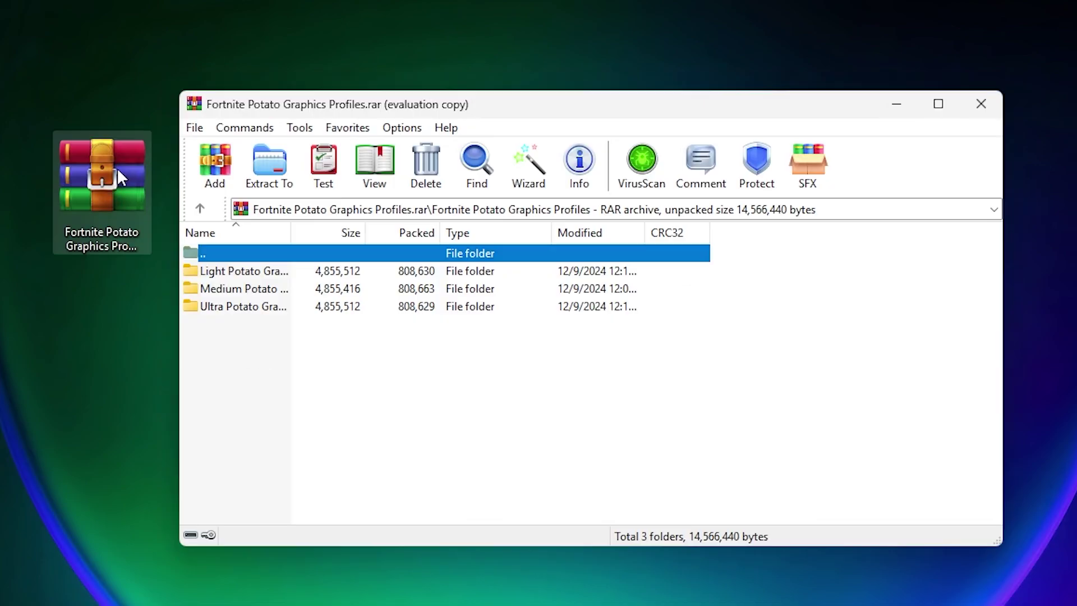
Extract the Light, Medium and Ultra Potato Graphics folders from Fortnite Potato Graphics Profiles.rar onto the desktop
right_click(108, 158)
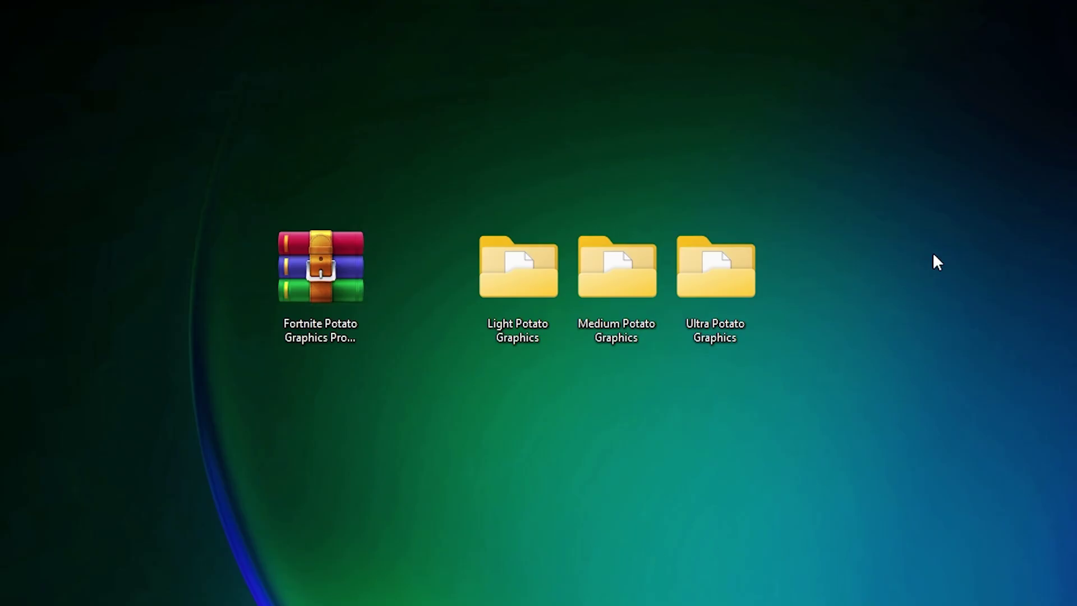
left_click_drag(435, 186, 835, 379)
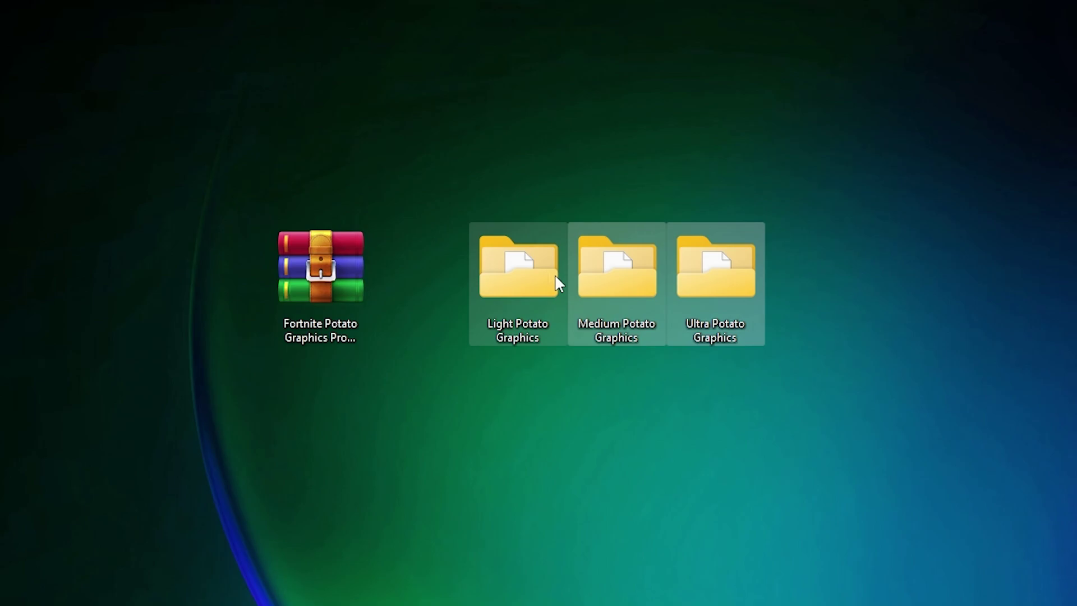
mouse_move(615, 306)
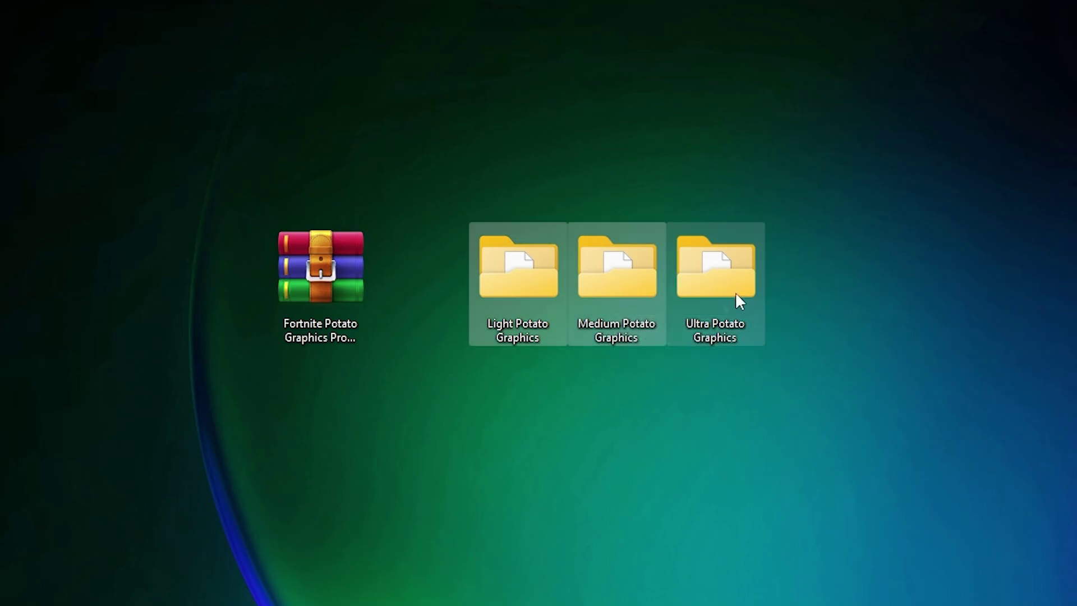
left_click(769, 482)
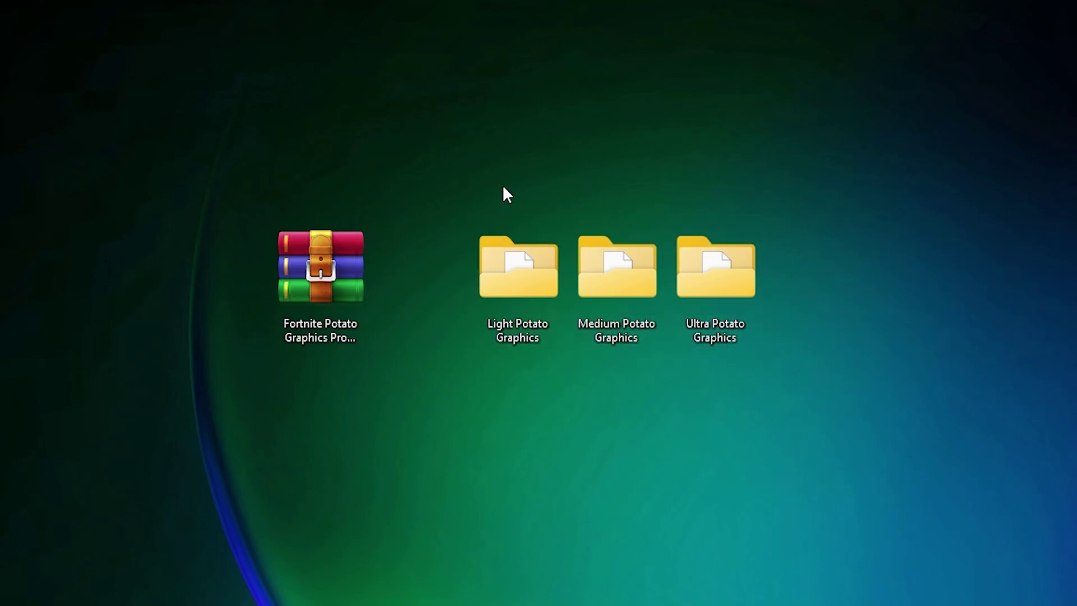
left_click_drag(464, 173, 763, 401)
left_click(830, 209)
Open the Medium Potato Graphics folder and copy nvdrsdb0.bin and nvdrsdb1.bin
double_click(586, 287)
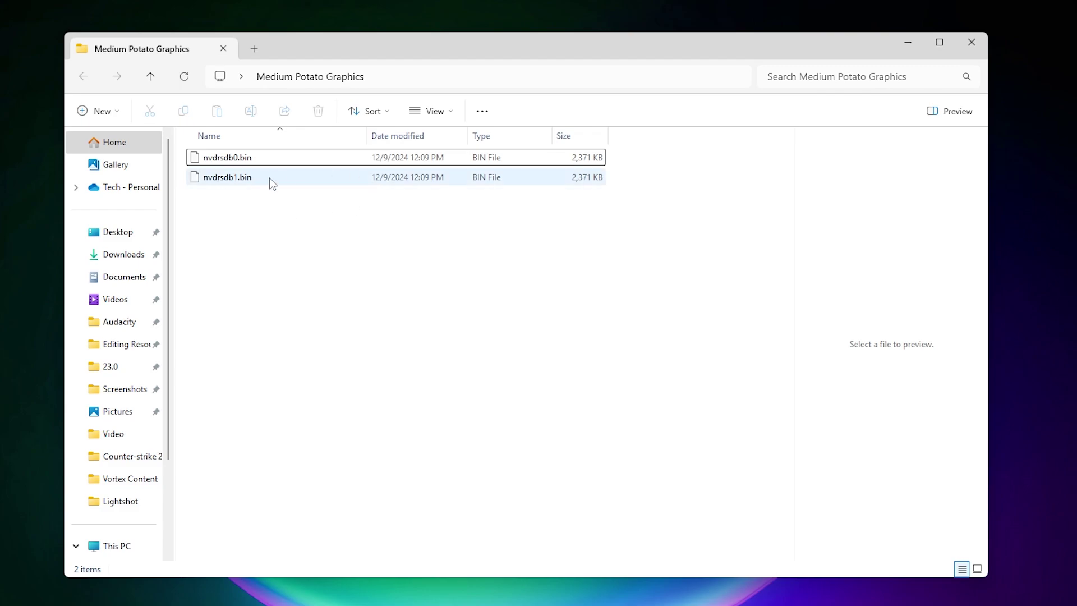
left_click_drag(336, 203, 268, 161)
right_click(220, 156)
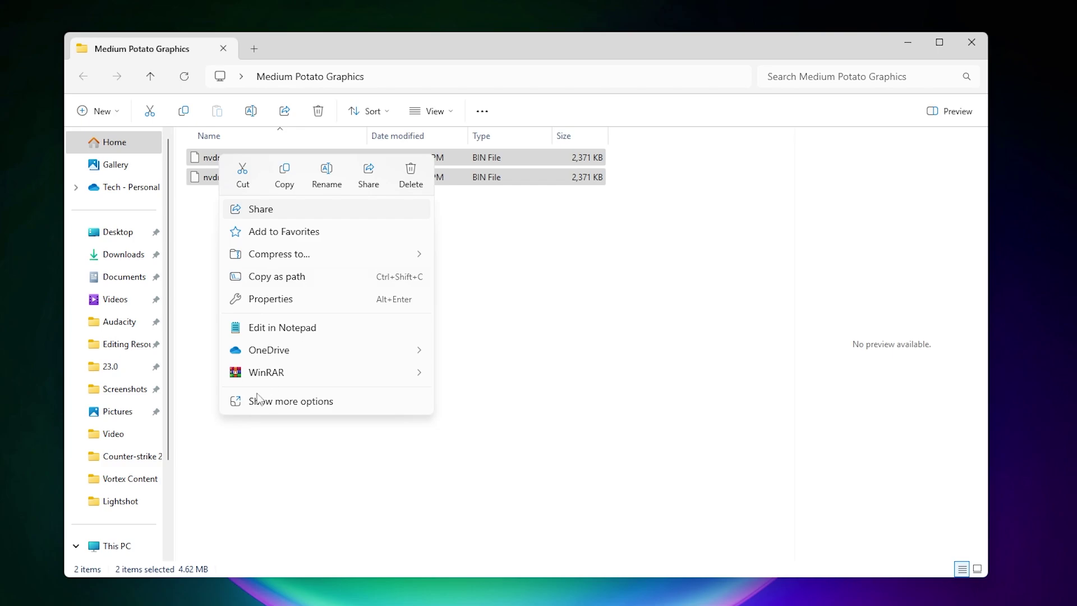
left_click(256, 400)
left_click(257, 360)
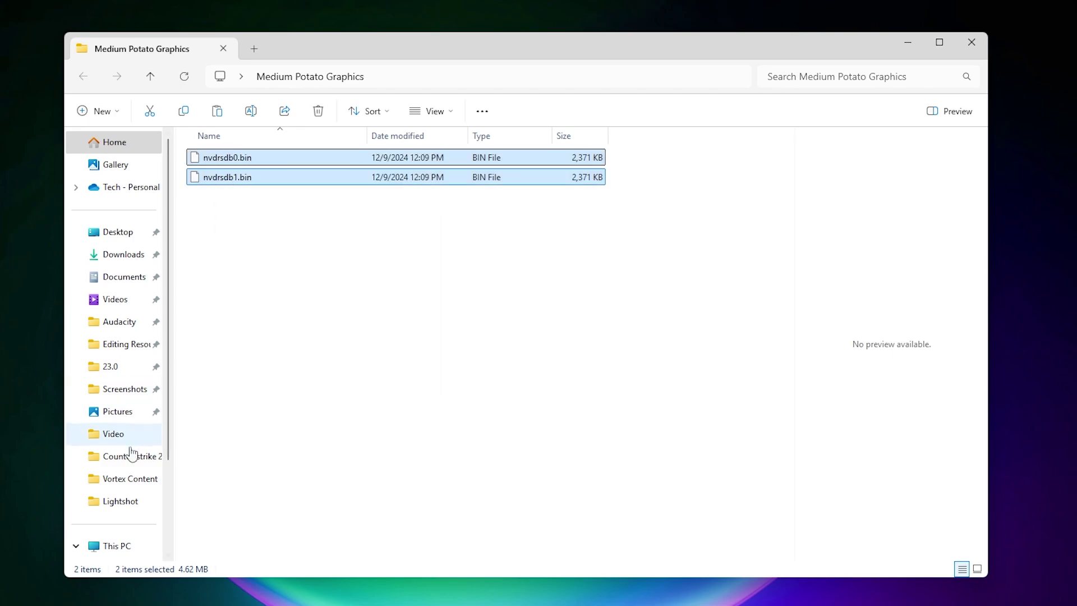
Go to Local Disk (C:) and turn on the display of hidden items
left_click(115, 547)
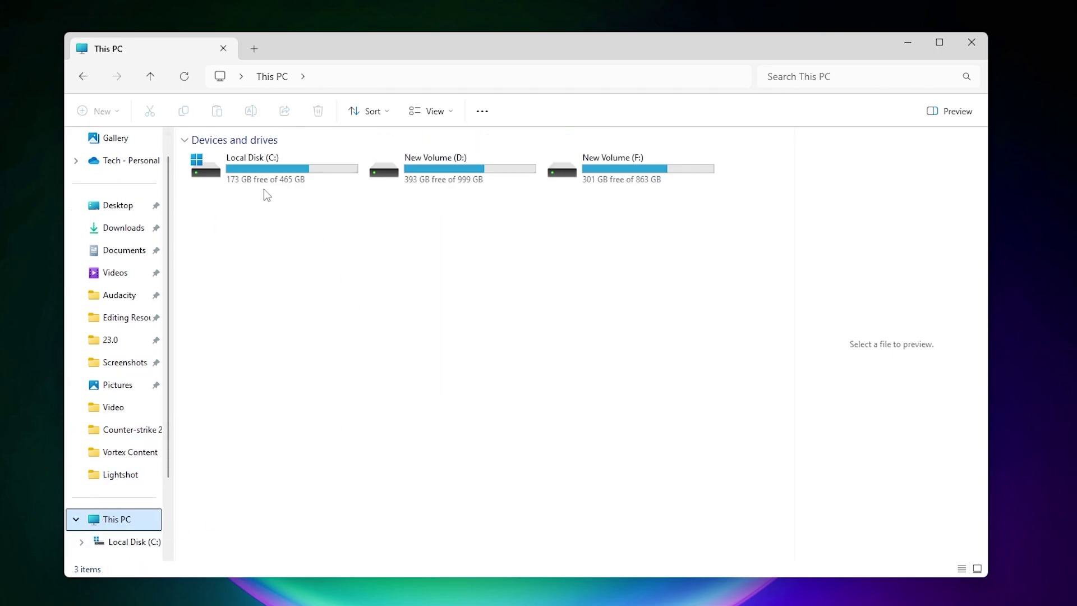
double_click(269, 175)
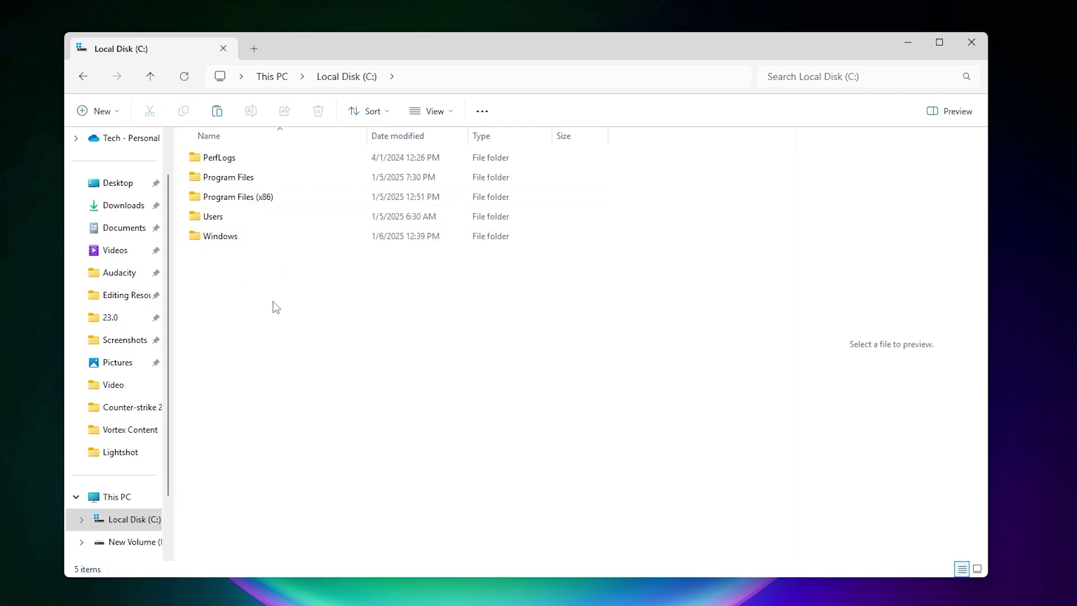
left_click(452, 112)
mouse_move(440, 373)
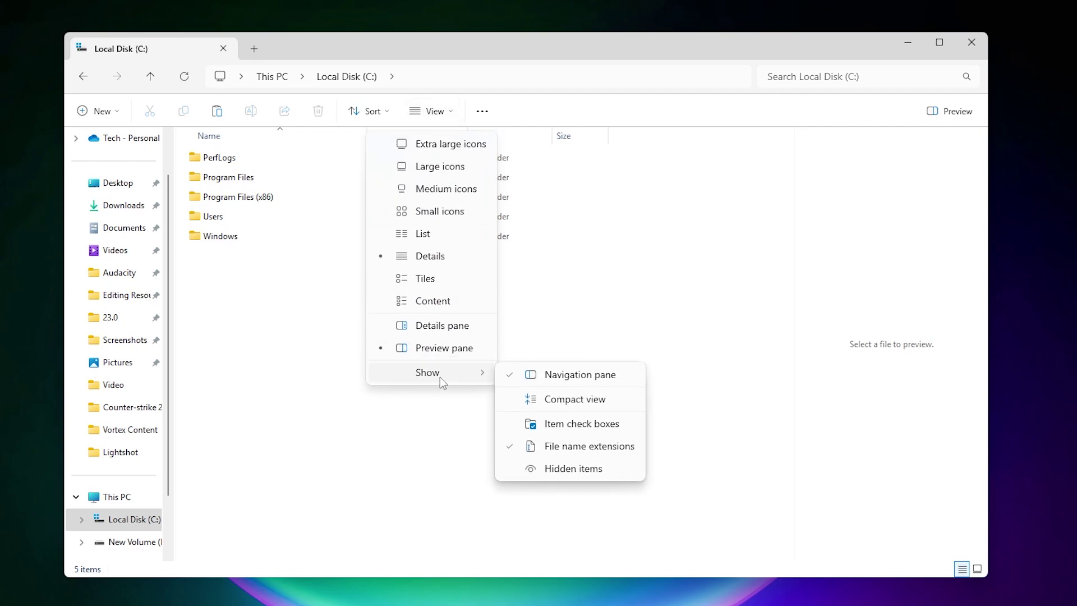
left_click(567, 470)
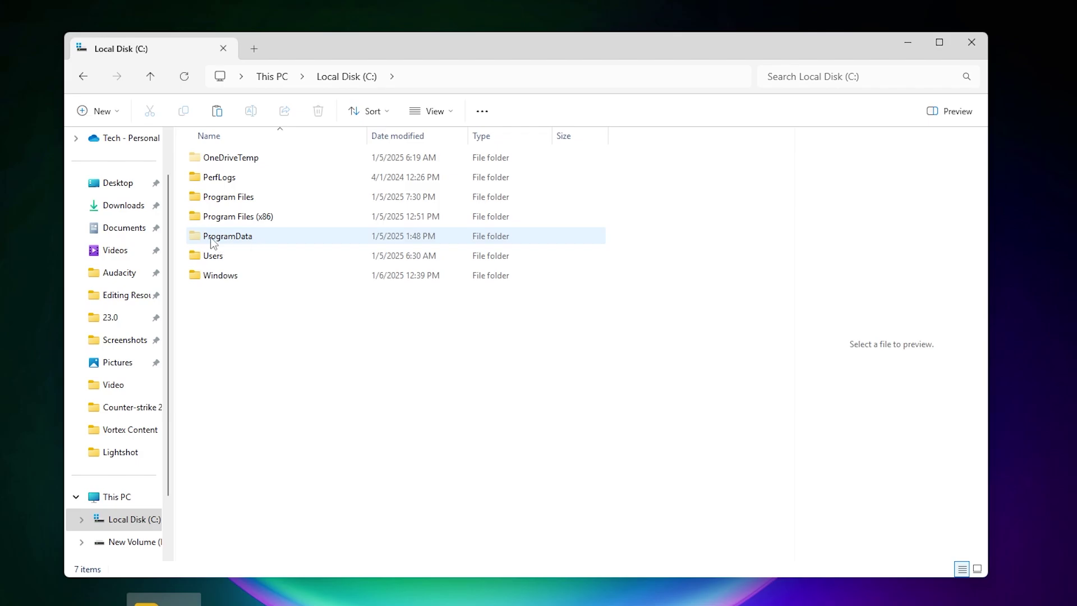
Open the Drs folder inside ProgramData\NVIDIA Corporation
mouse_move(316, 240)
double_click(255, 241)
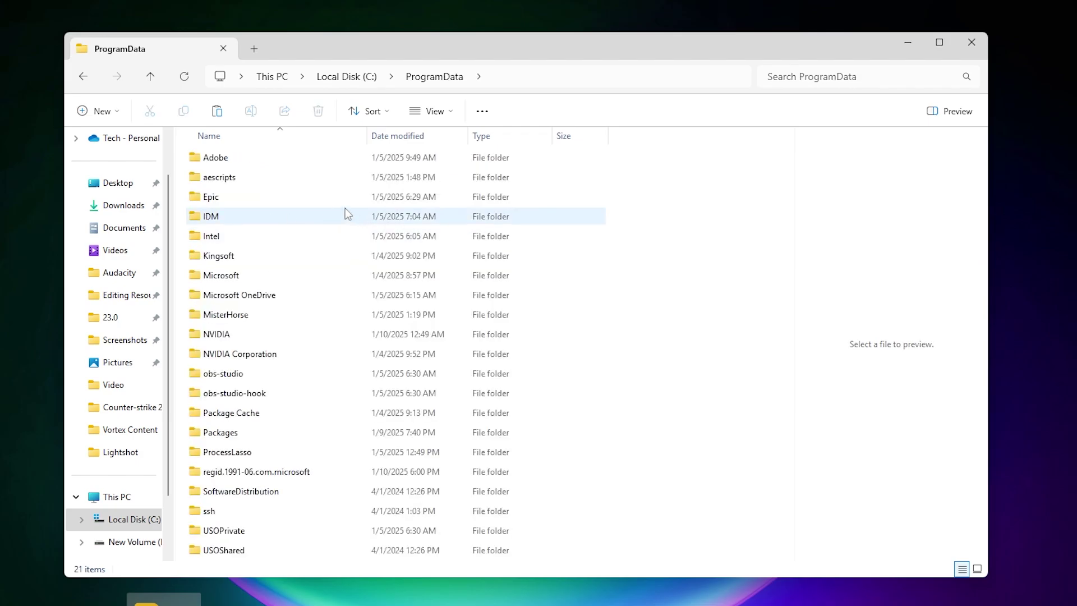
double_click(242, 358)
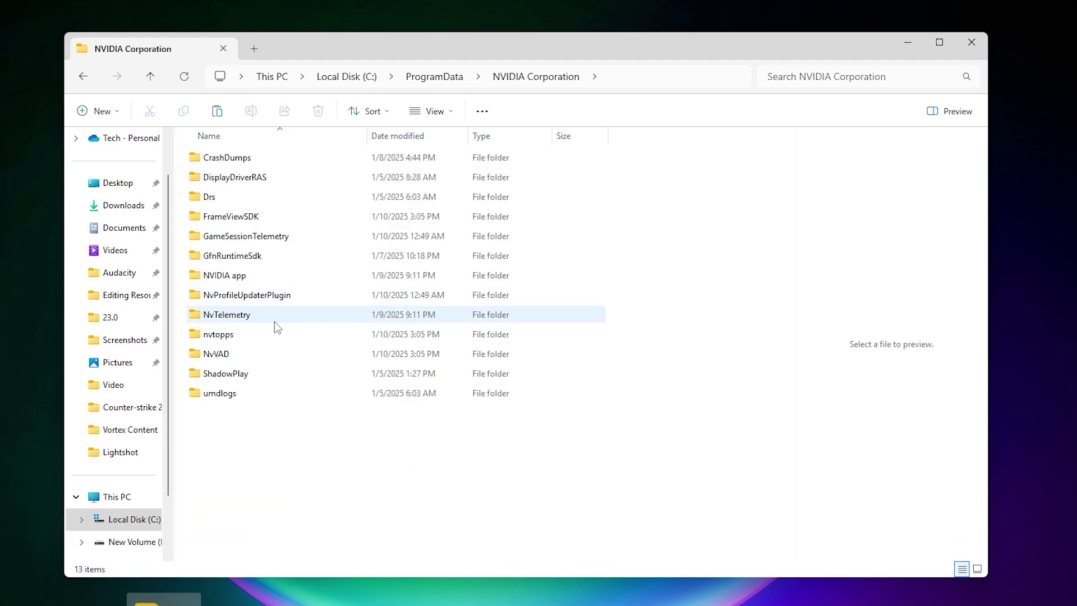
double_click(212, 198)
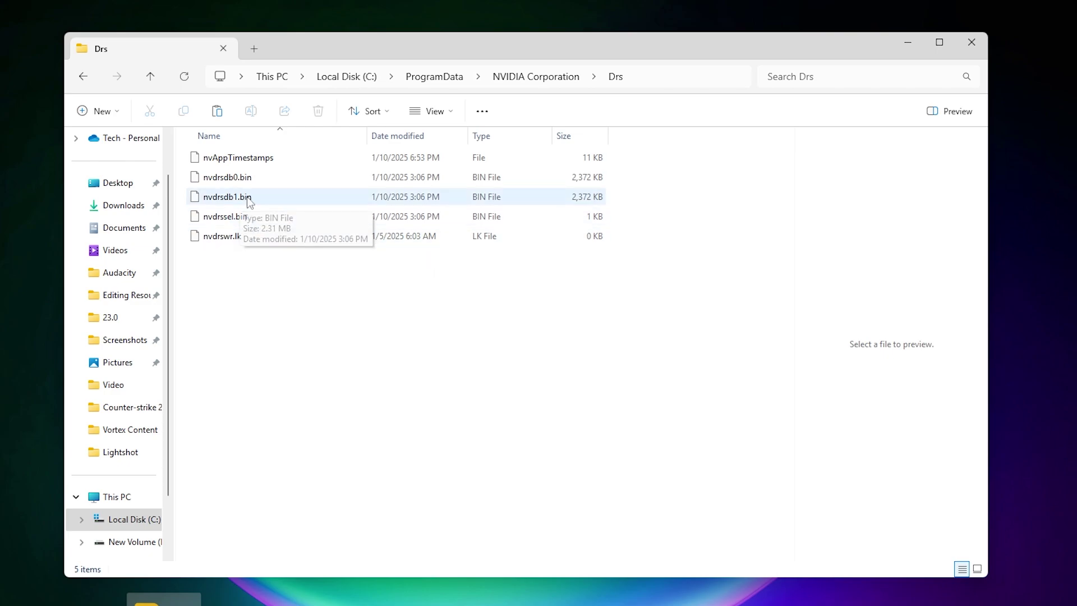
Create a folder named backup in Drs and move the original nvdrsdb0.bin and nvdrsdb1.bin into it, accepting the security warning
right_click(308, 286)
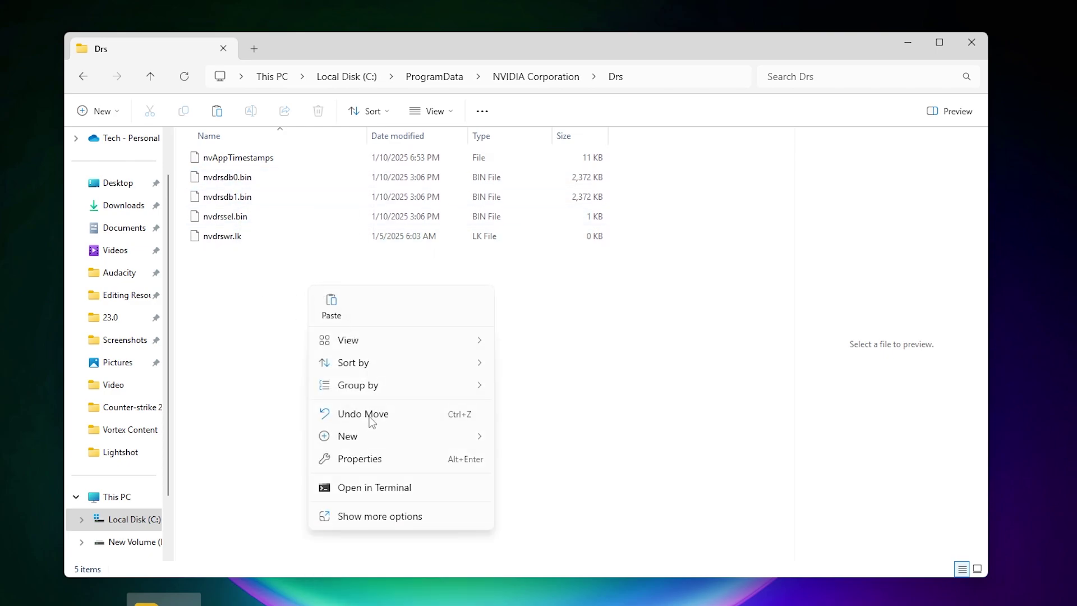
mouse_move(362, 440)
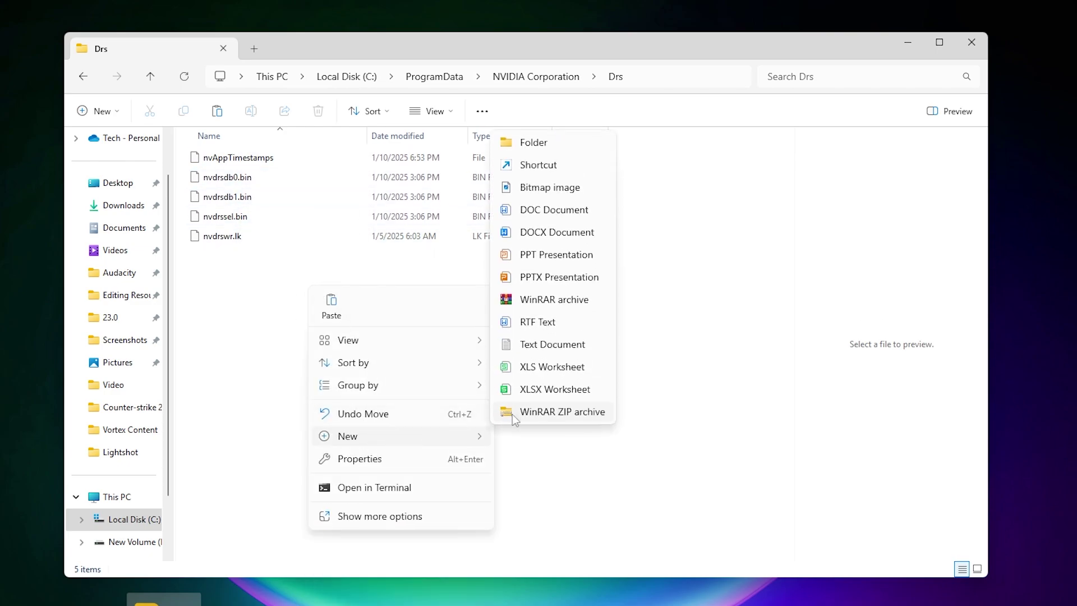
left_click(548, 144)
type("back")
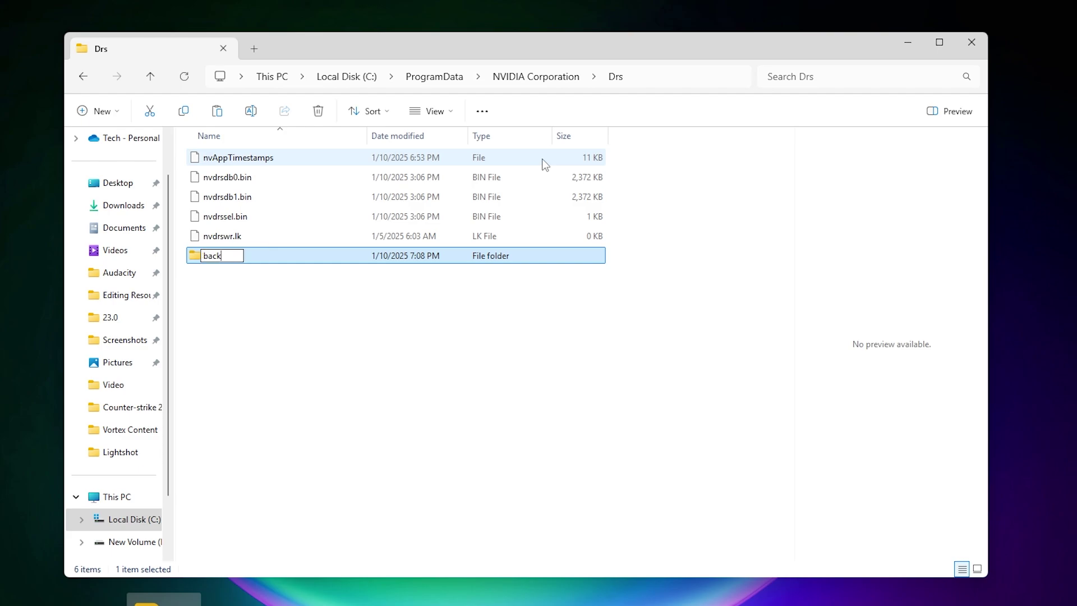
type("up")
left_click(433, 303)
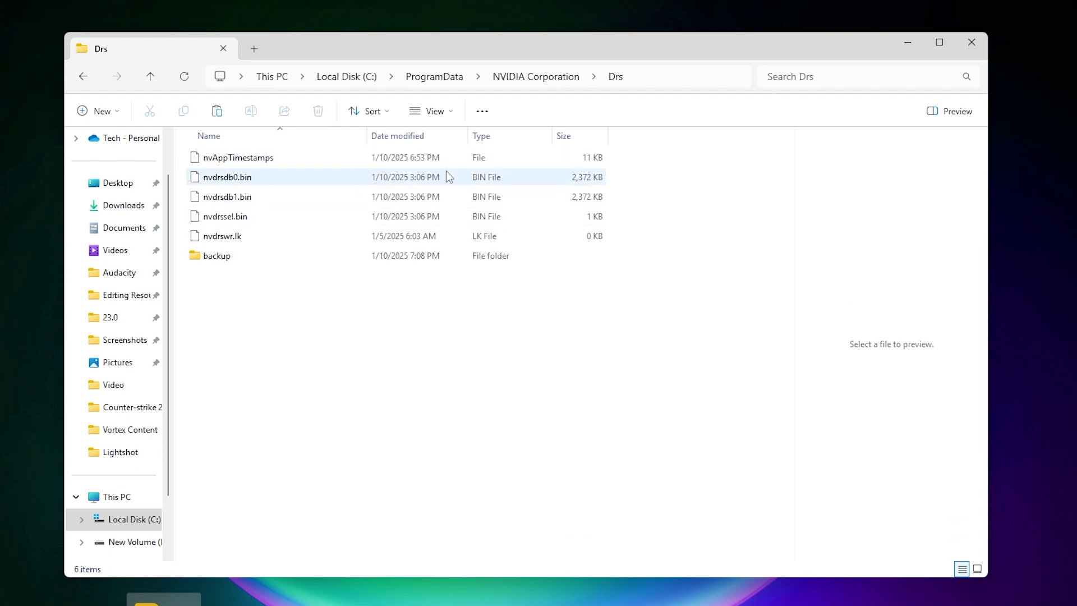
left_click_drag(613, 168, 236, 258)
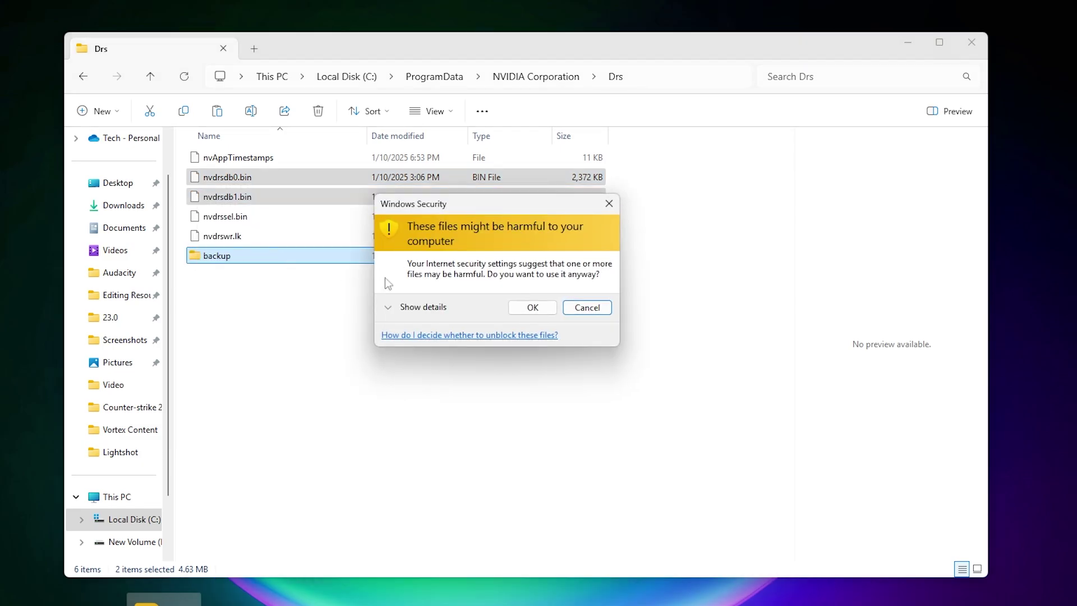
left_click(530, 309)
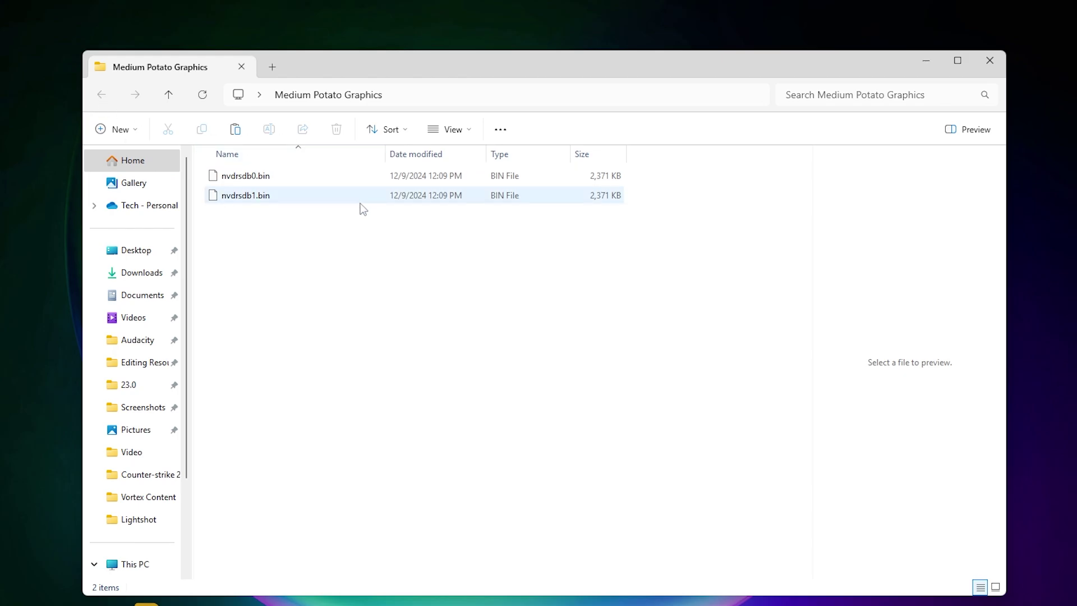
Paste the copied Medium Potato Graphics files nvdrsdb0.bin and nvdrsdb1.bin into the NVIDIA Corporation Drs folder
left_click_drag(345, 219, 216, 178)
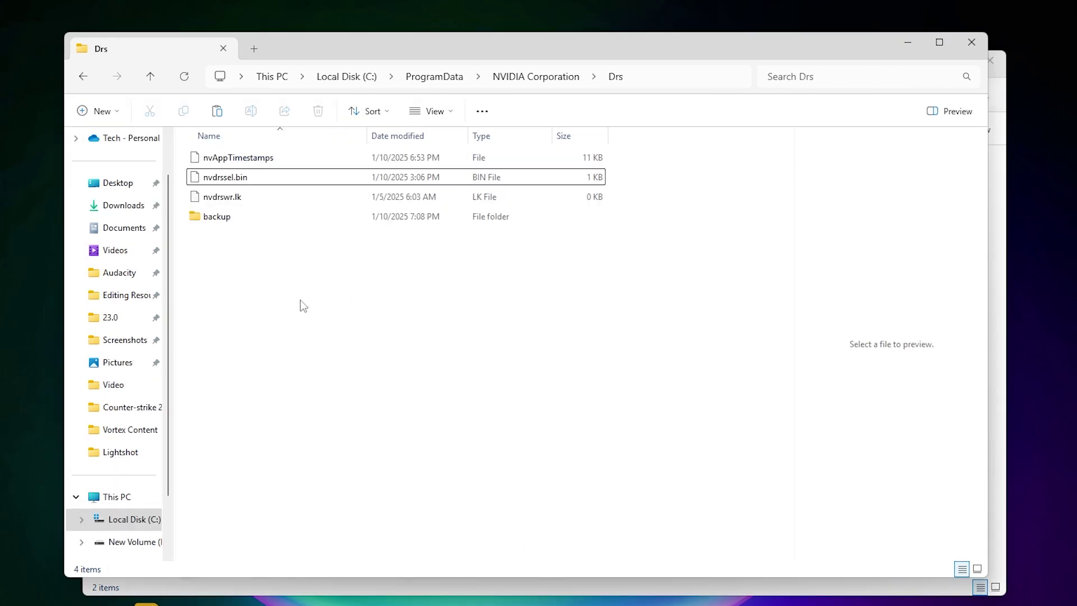
right_click(289, 259)
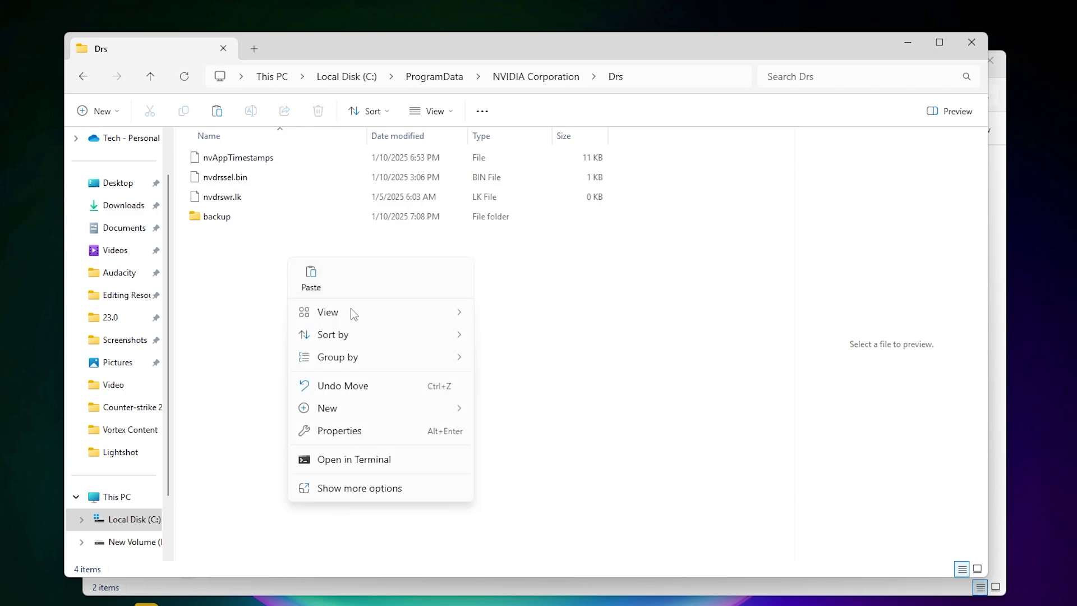
left_click(342, 487)
left_click(325, 354)
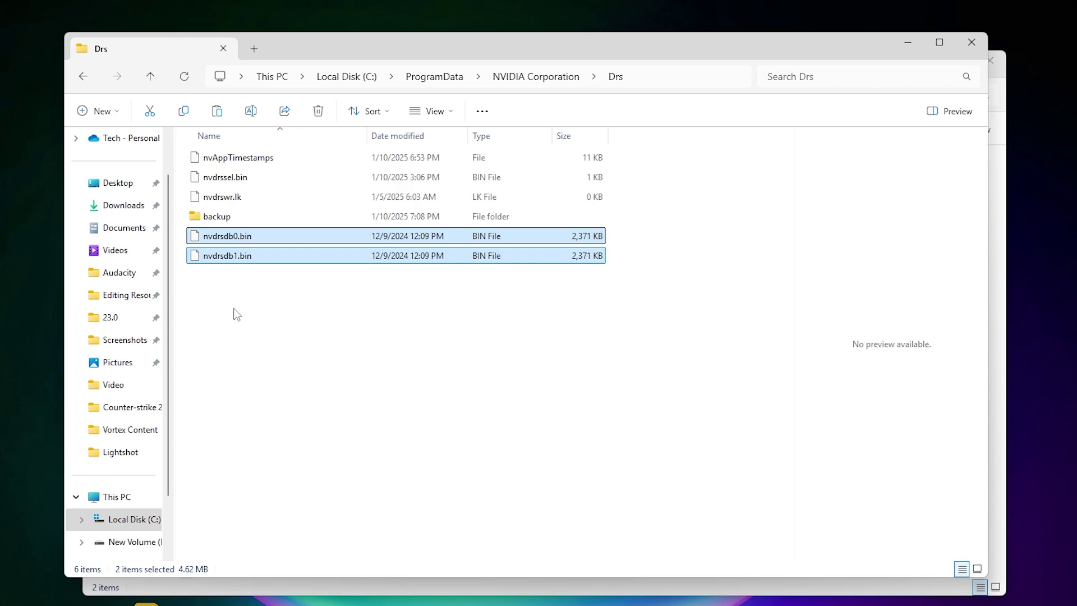
right_click(241, 351)
left_click(221, 293)
left_click_drag(292, 302, 200, 236)
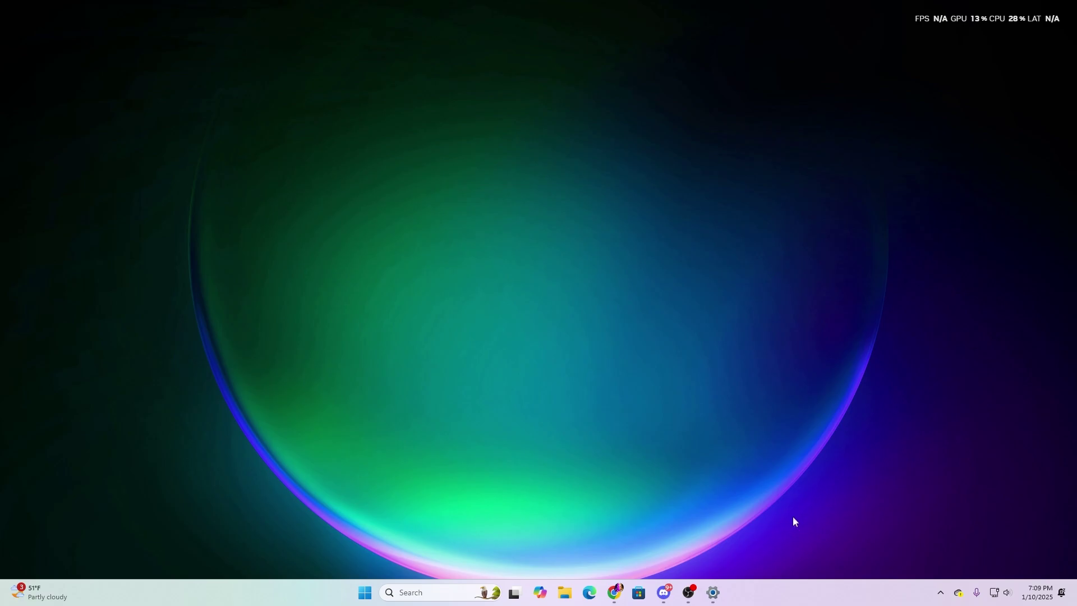
Start Task Manager and open the full Windows Services console from its services list
right_click(764, 601)
left_click(800, 548)
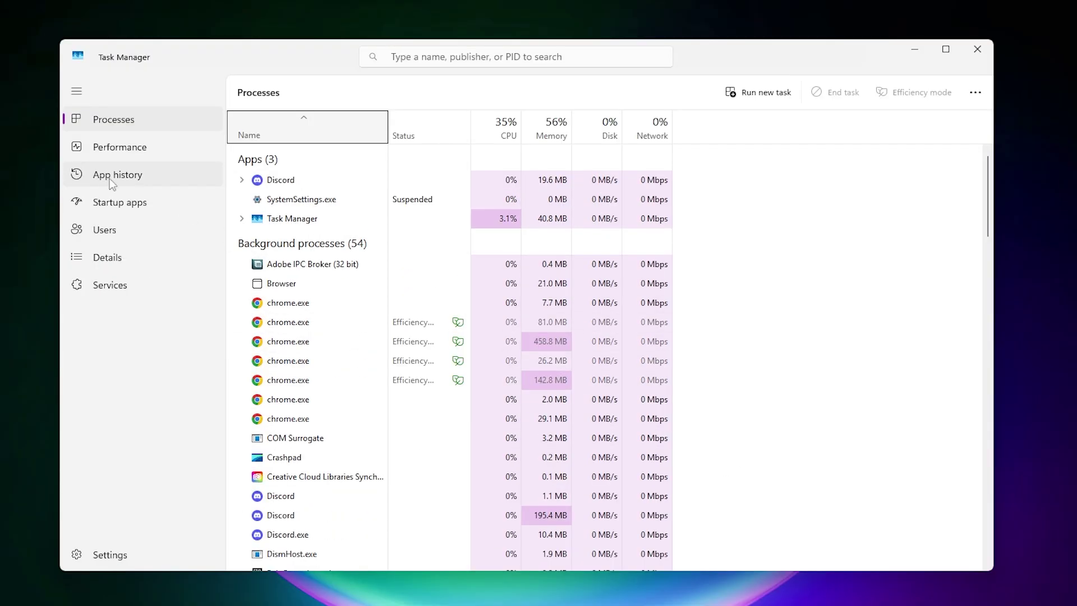
left_click(124, 282)
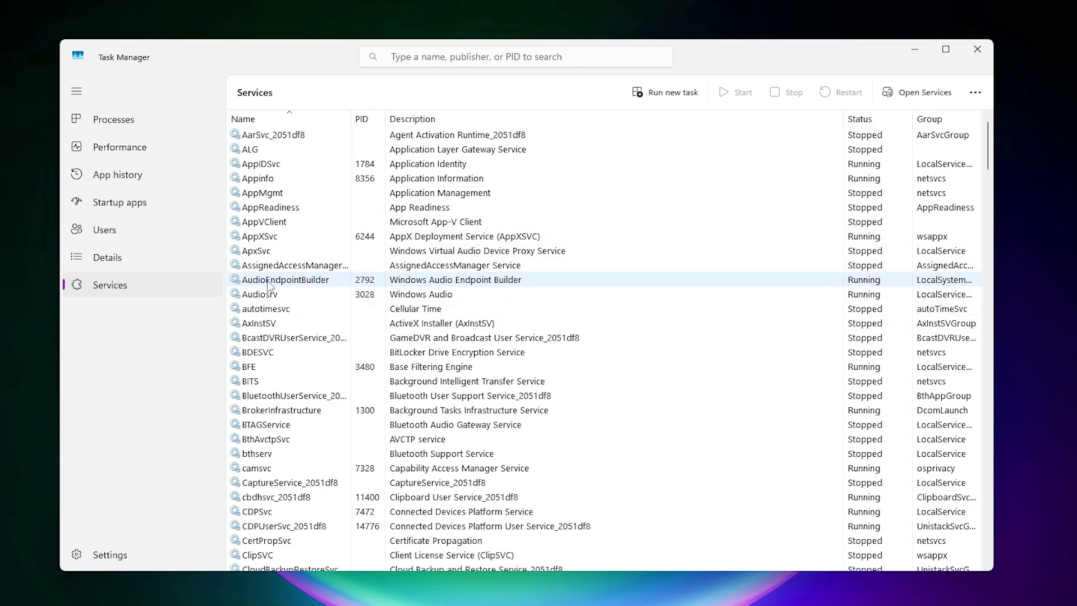
left_click(920, 92)
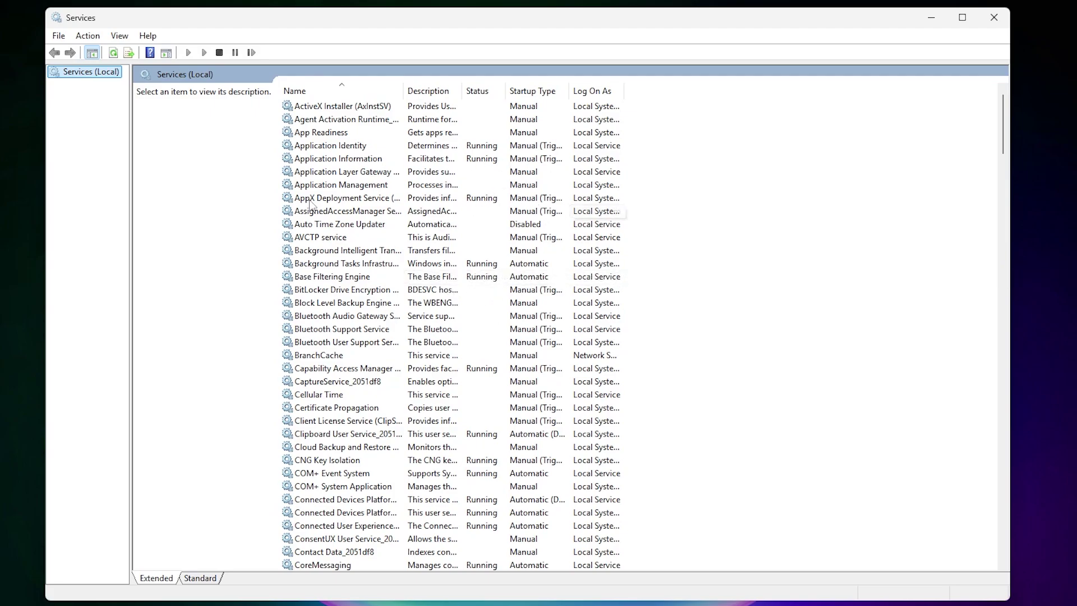
Find the NVIDIA Display Container LS service and restart it
left_click(310, 200)
key("n")
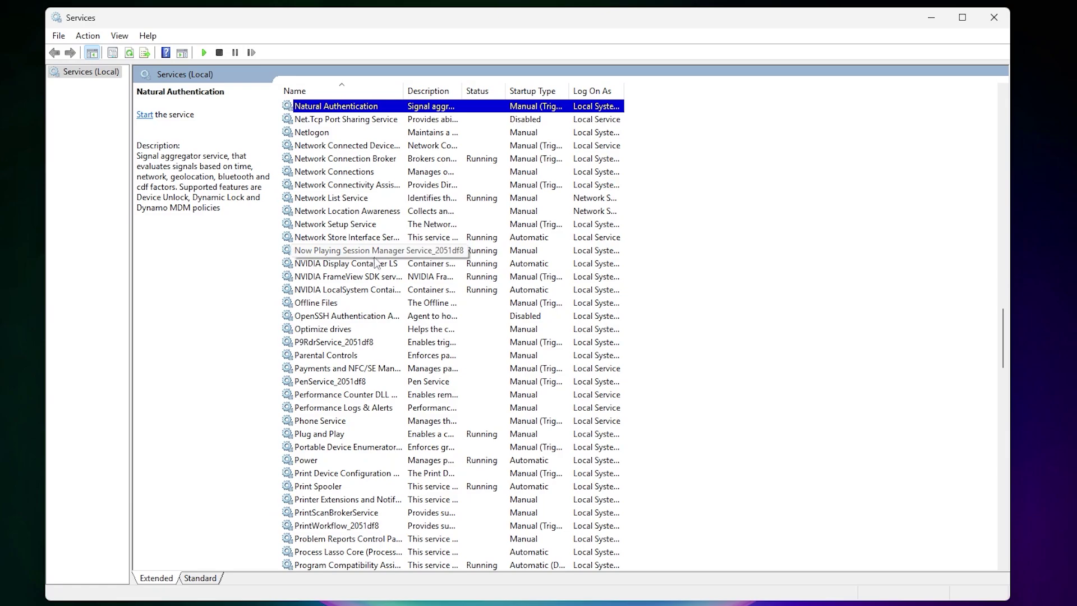
right_click(340, 263)
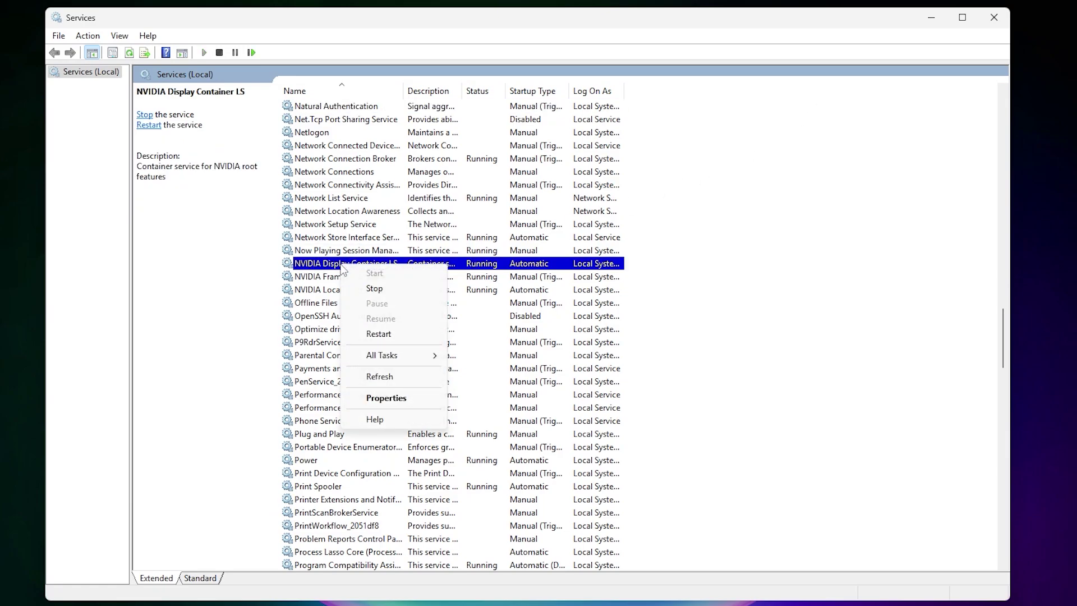
left_click(379, 335)
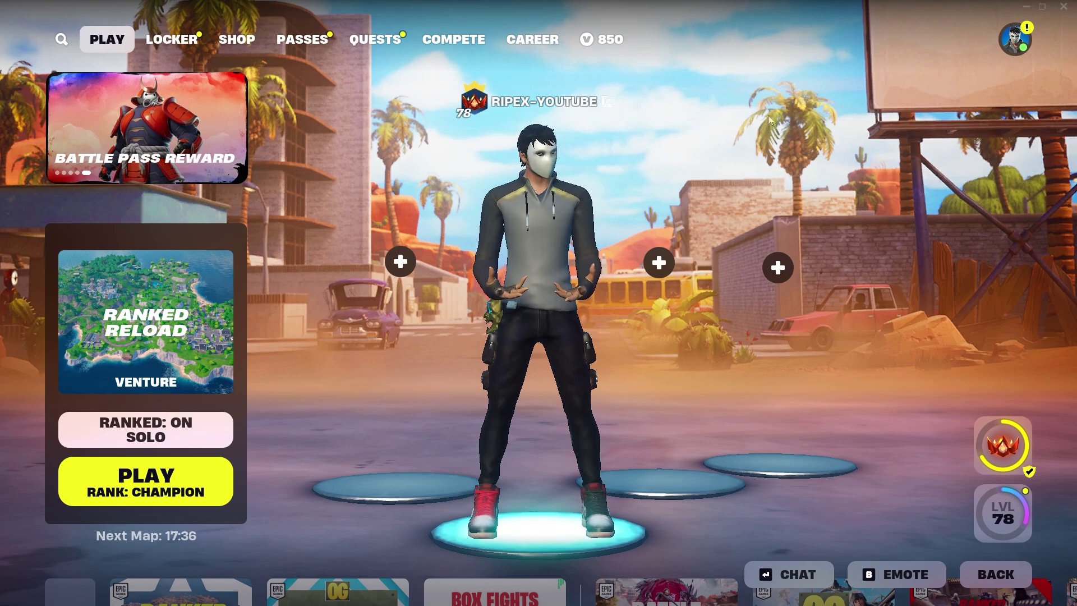
In Fortnite, open the video settings, examine the display, rendering mode and graphics quality options, and leave the settings
left_click(1029, 48)
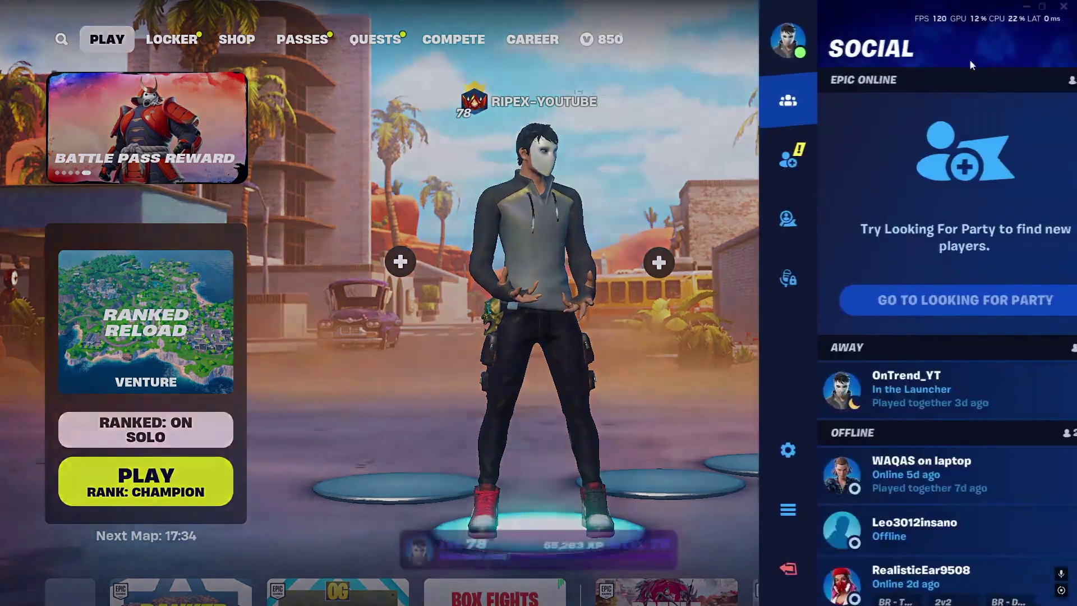
left_click(738, 448)
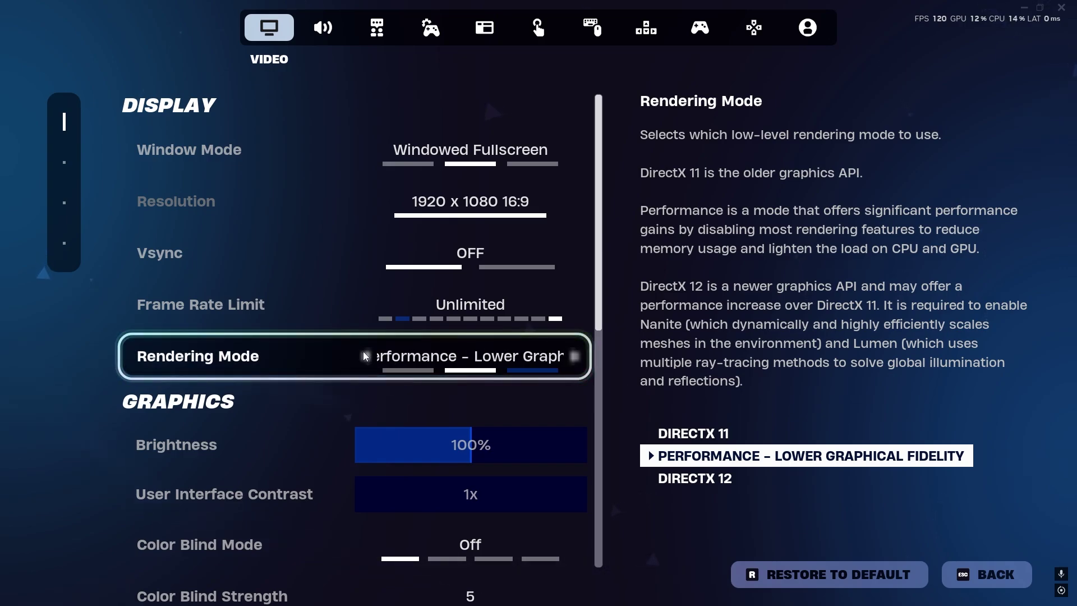
scroll(244, 376, "down", 8)
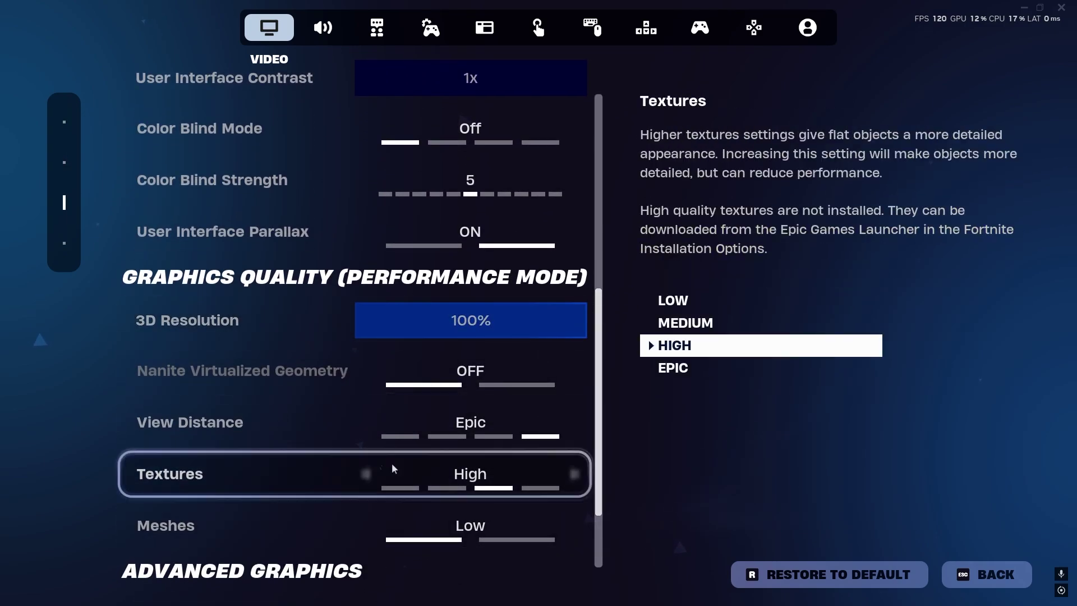
scroll(607, 501, "down", 2)
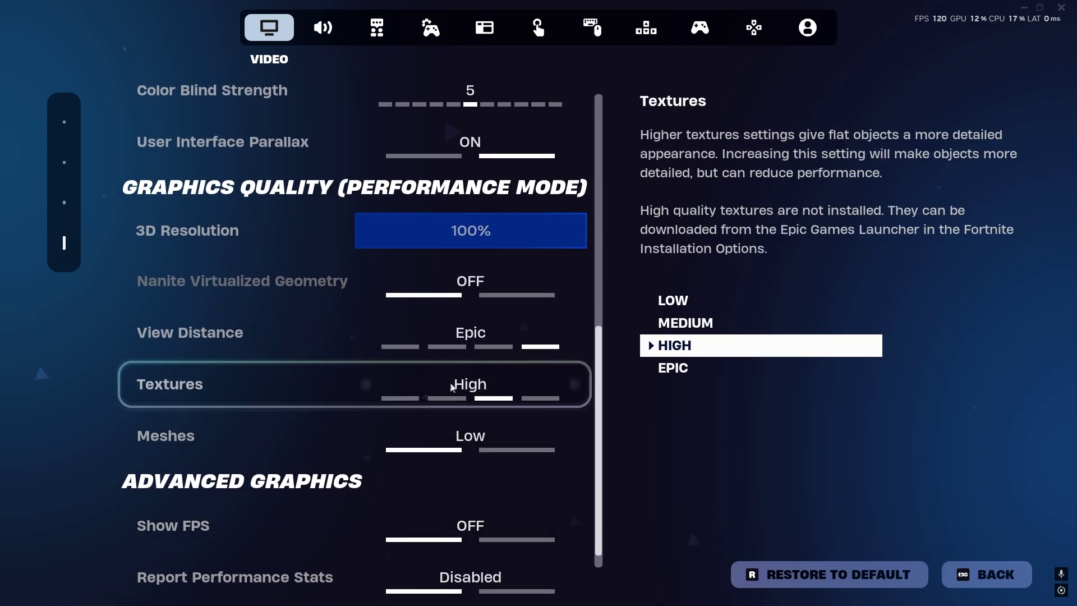
left_click(987, 574)
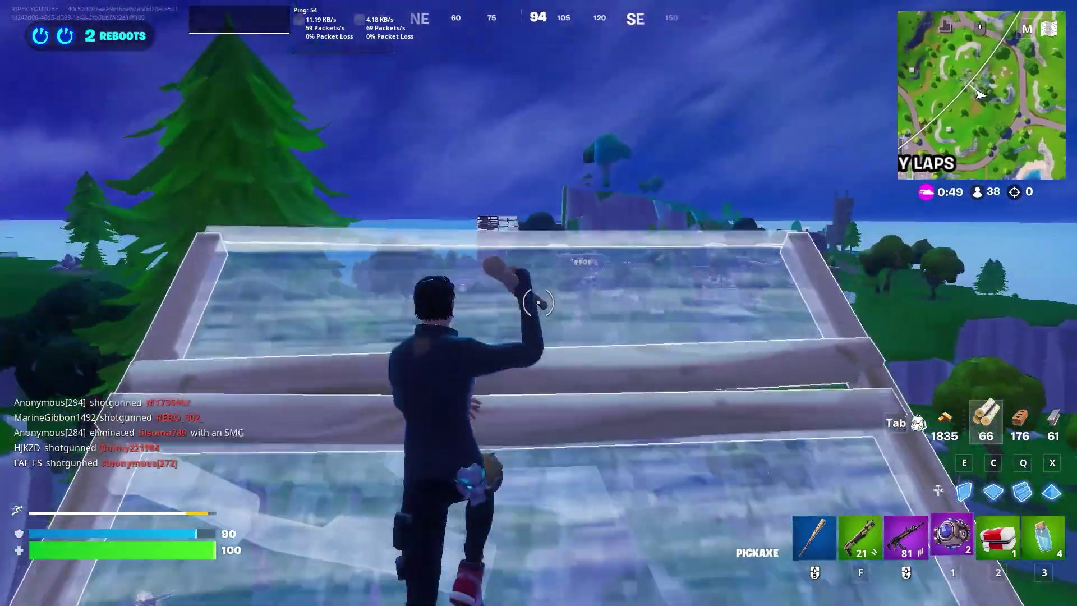
key("1")
left_click(539, 303)
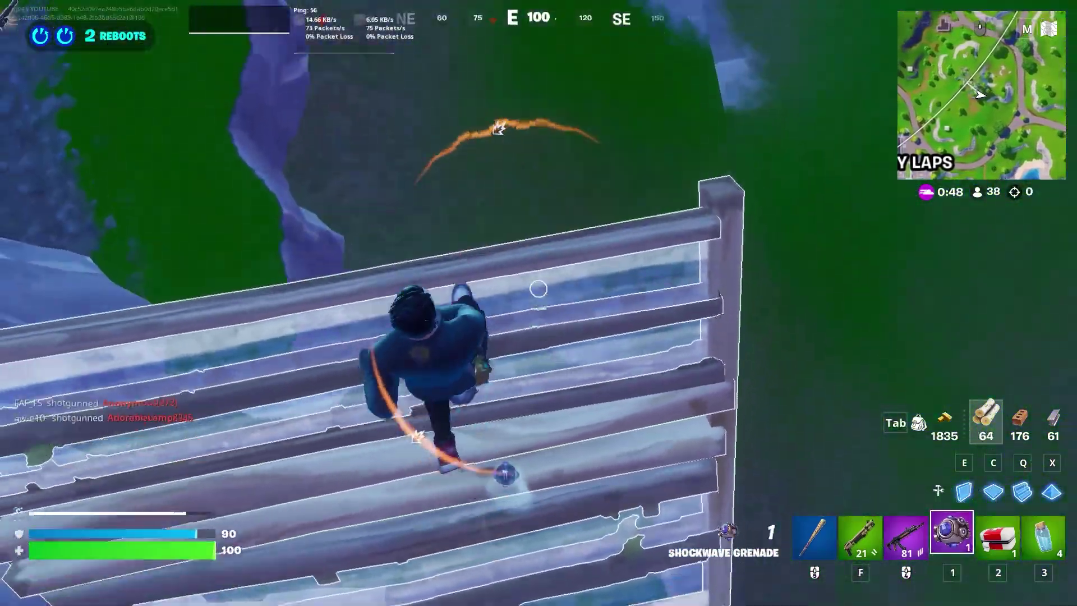